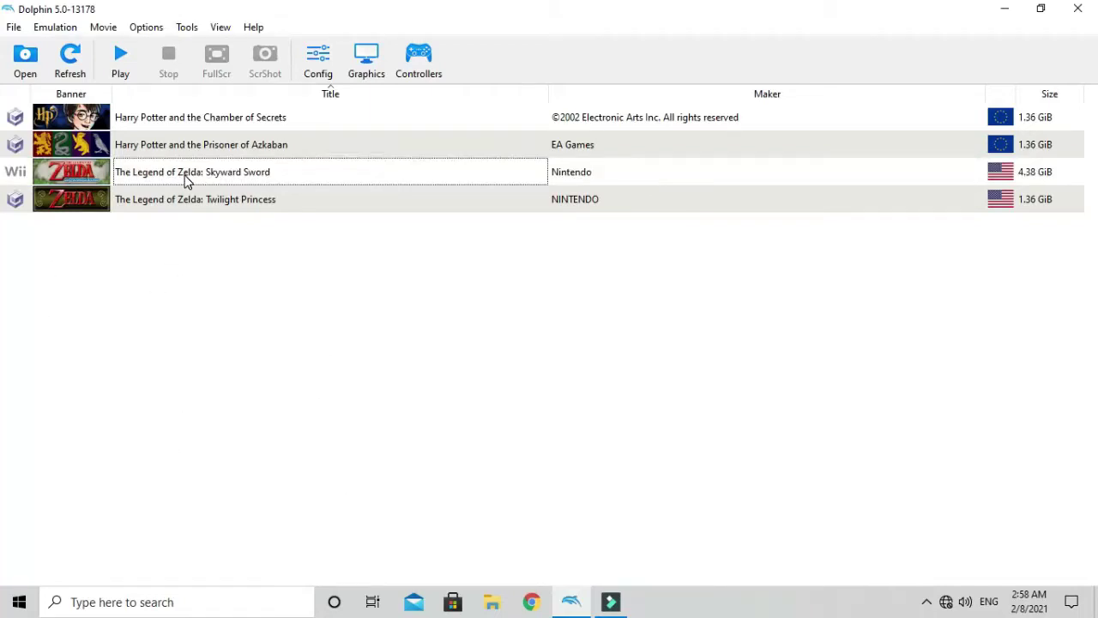
Step: Check Skyward Sword's game properties, then open the Controller Settings dialog
right_click(200, 171)
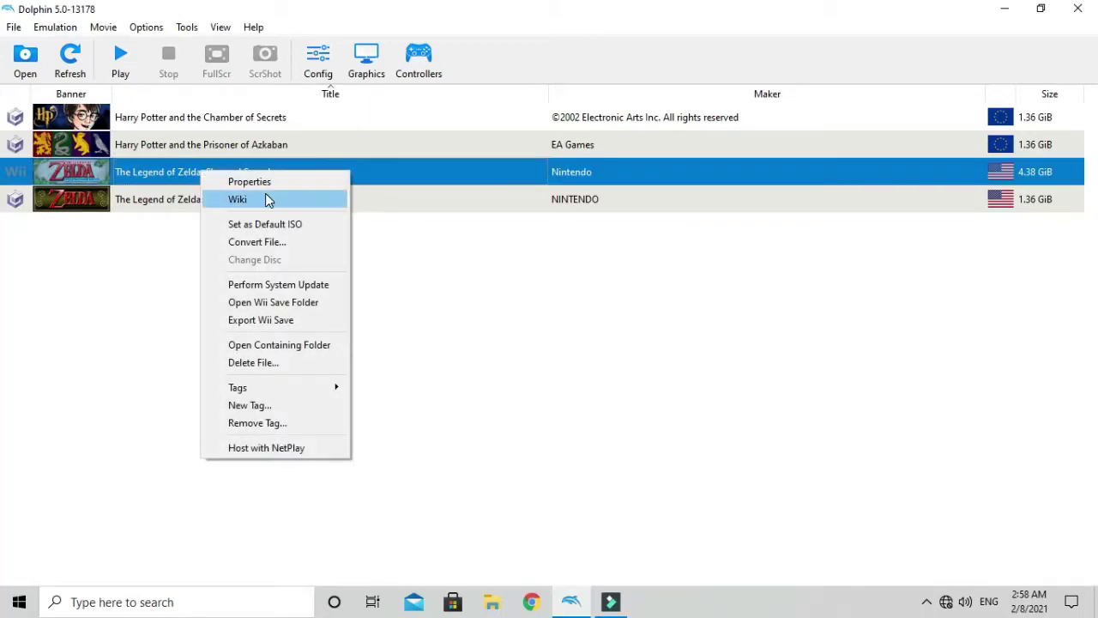
left_click(257, 181)
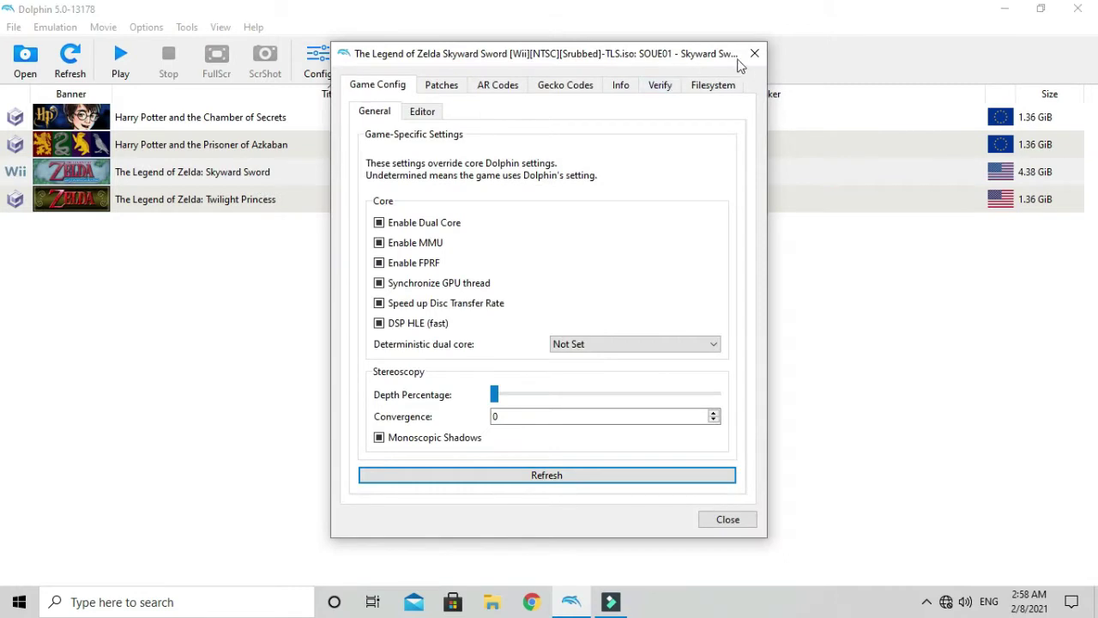
left_click(754, 53)
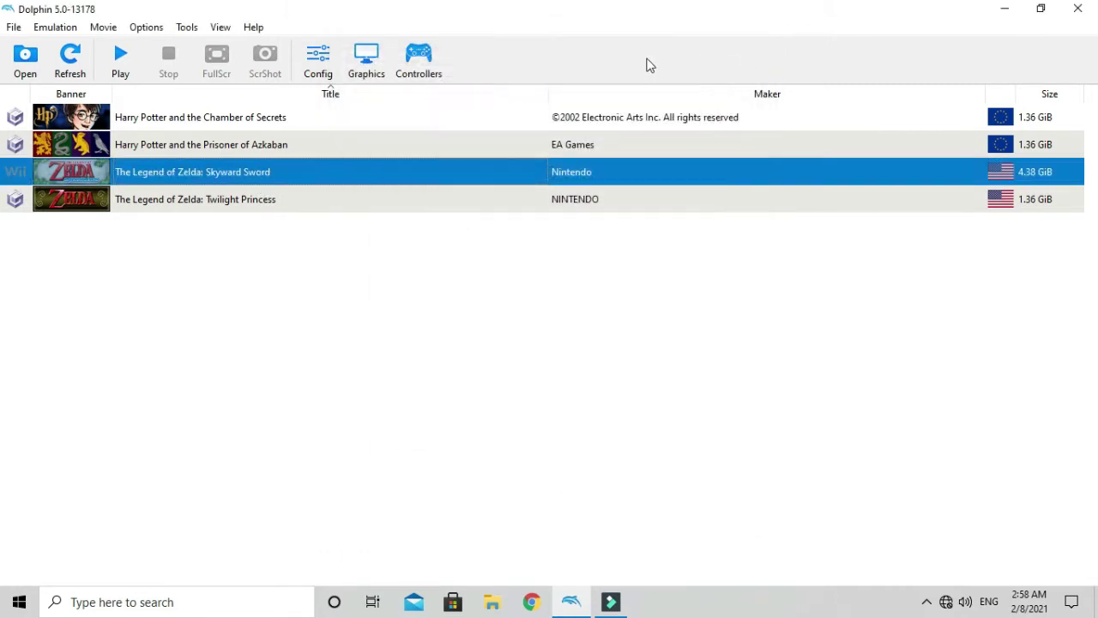
left_click(425, 67)
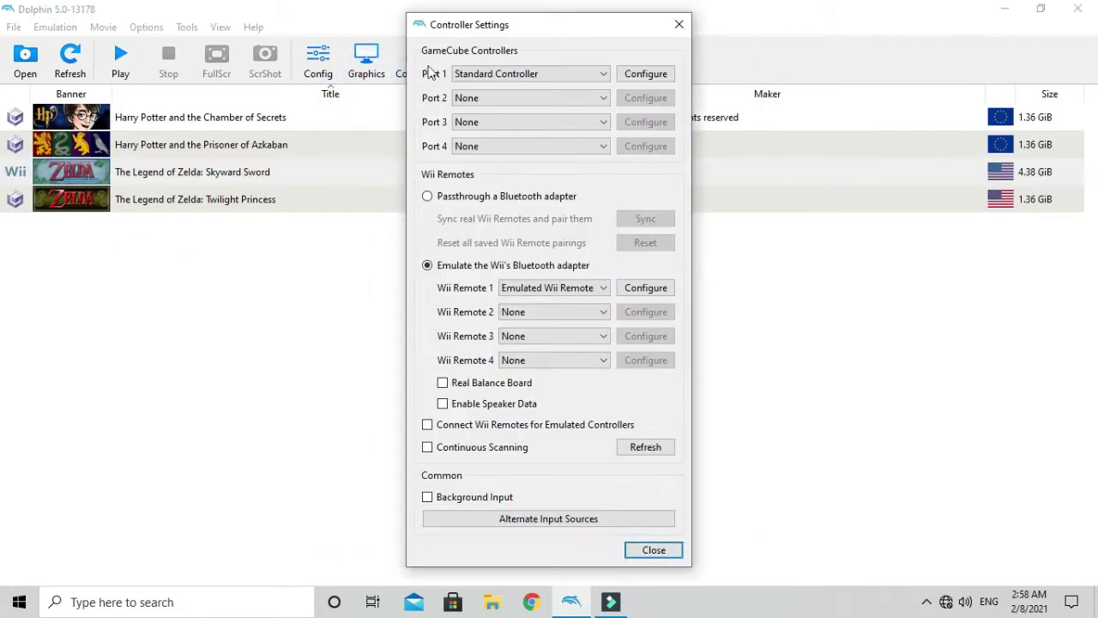
Step: Open Wii Remote 1's mappings, keep the Nunchuk extension, and show the Motion Simulation page
left_click(639, 288)
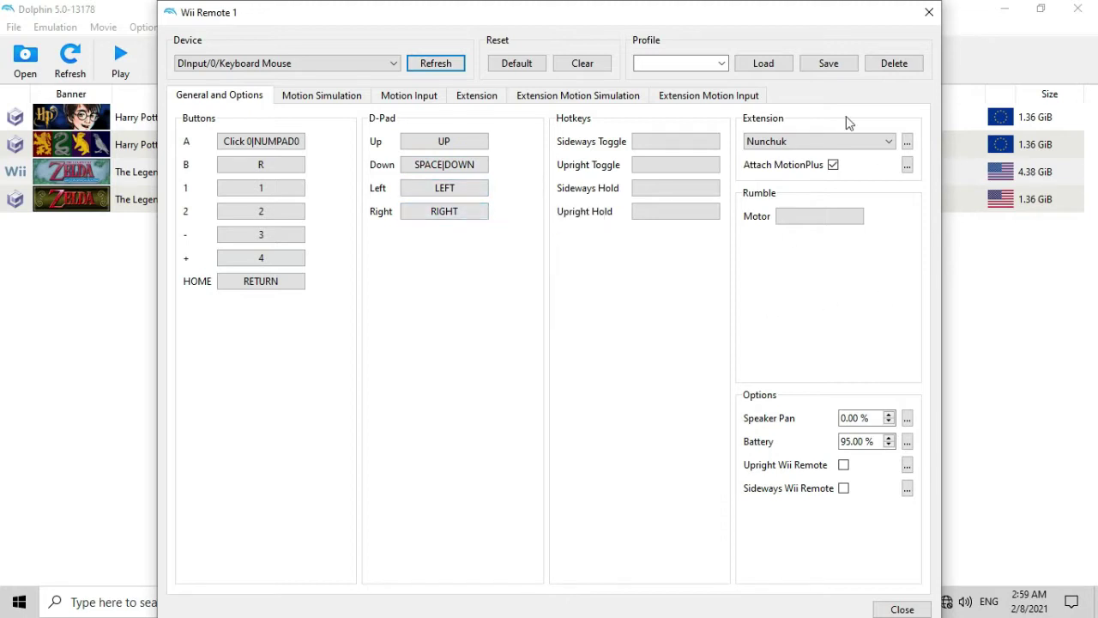
left_click(789, 153)
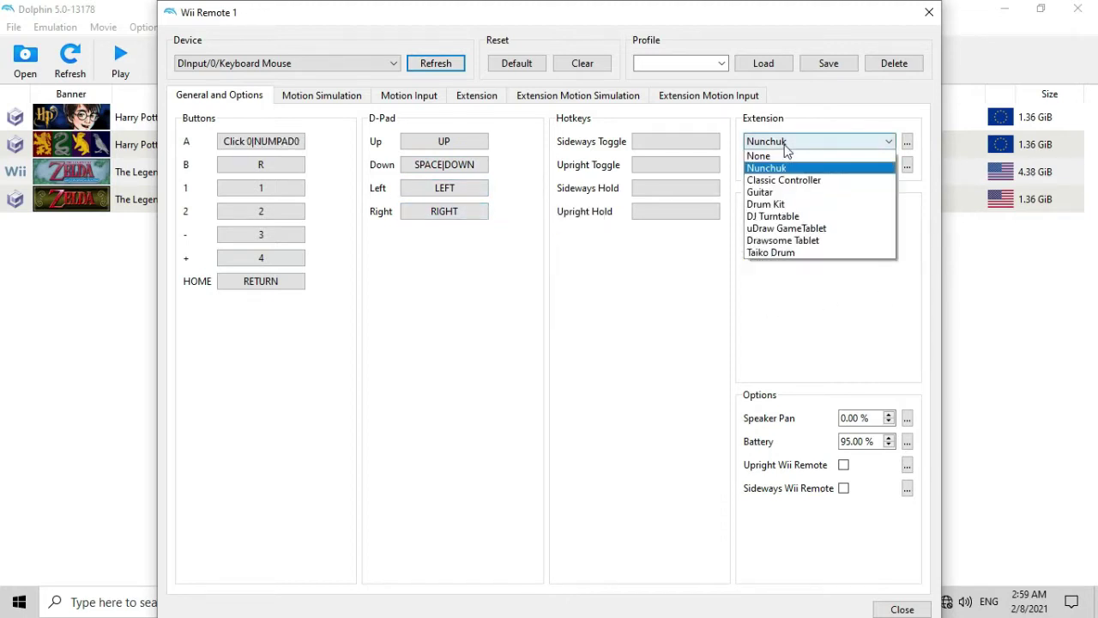
left_click(767, 164)
left_click(307, 96)
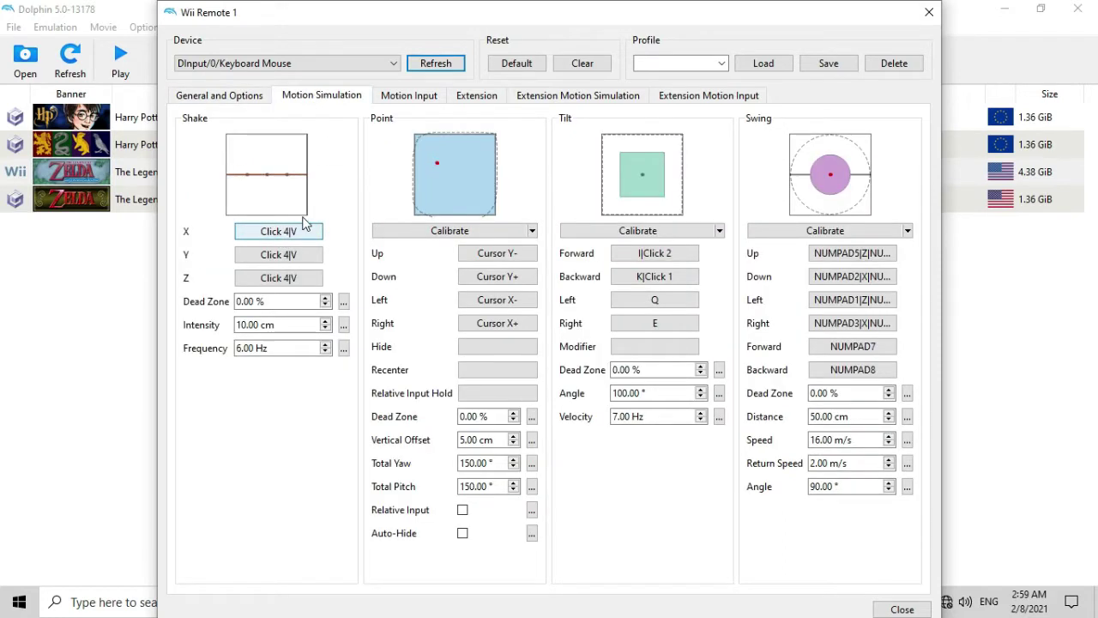
Step: Test the Shake binding with V, then open Shake X's Click 4|V expression
key("v")
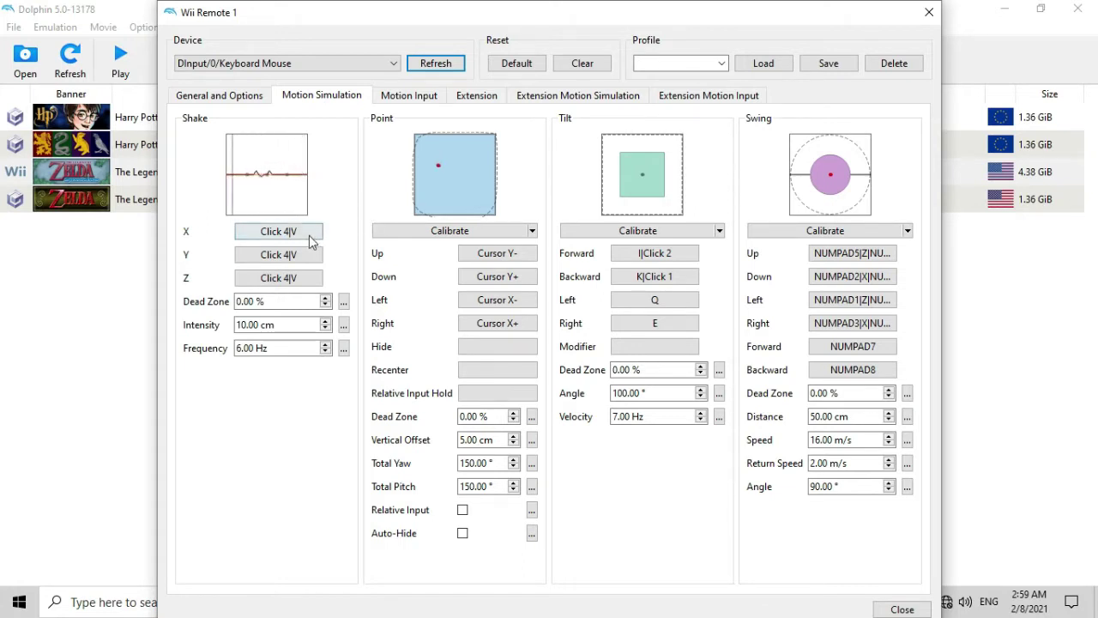
right_click(280, 231)
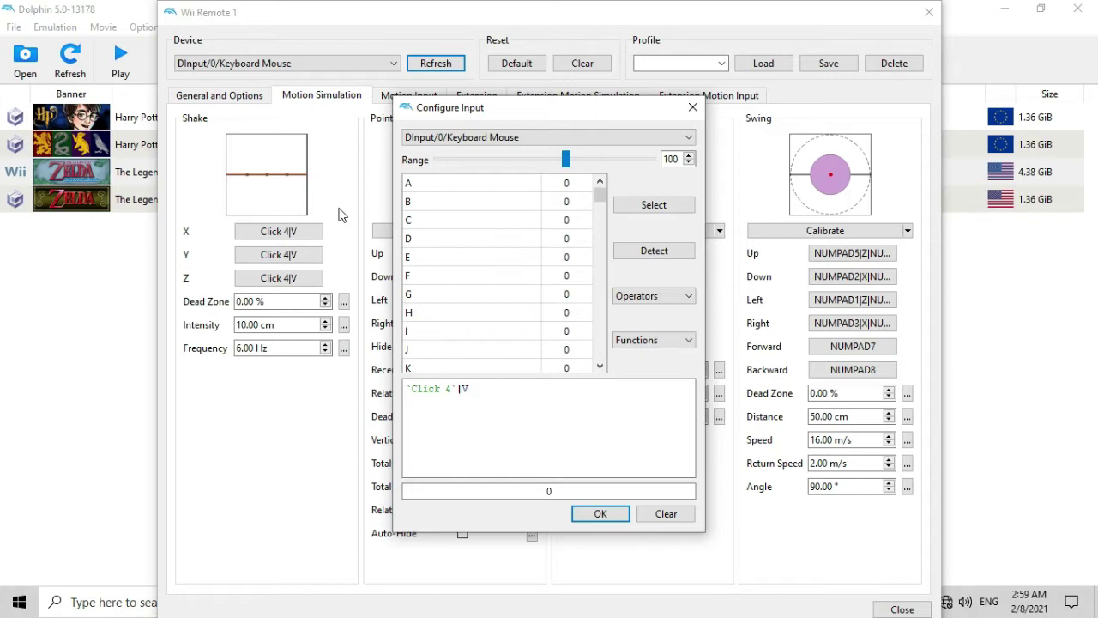
Step: Browse the expression operators list, then close the Shake X binding editor unchanged
left_click(667, 301)
scroll(645, 396, "down", 2)
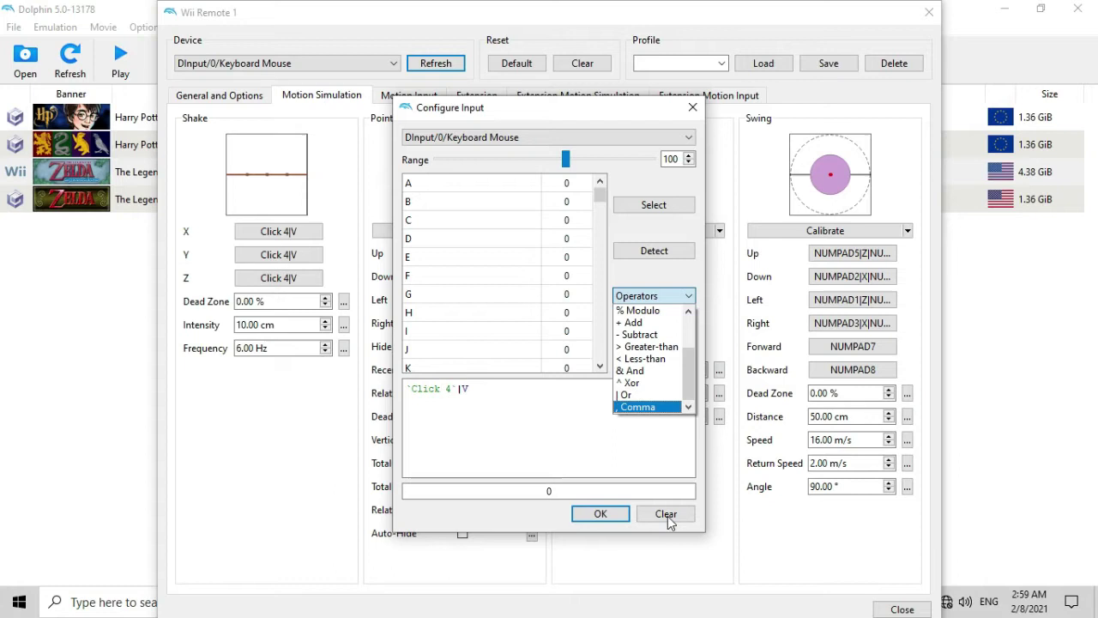
left_click(692, 108)
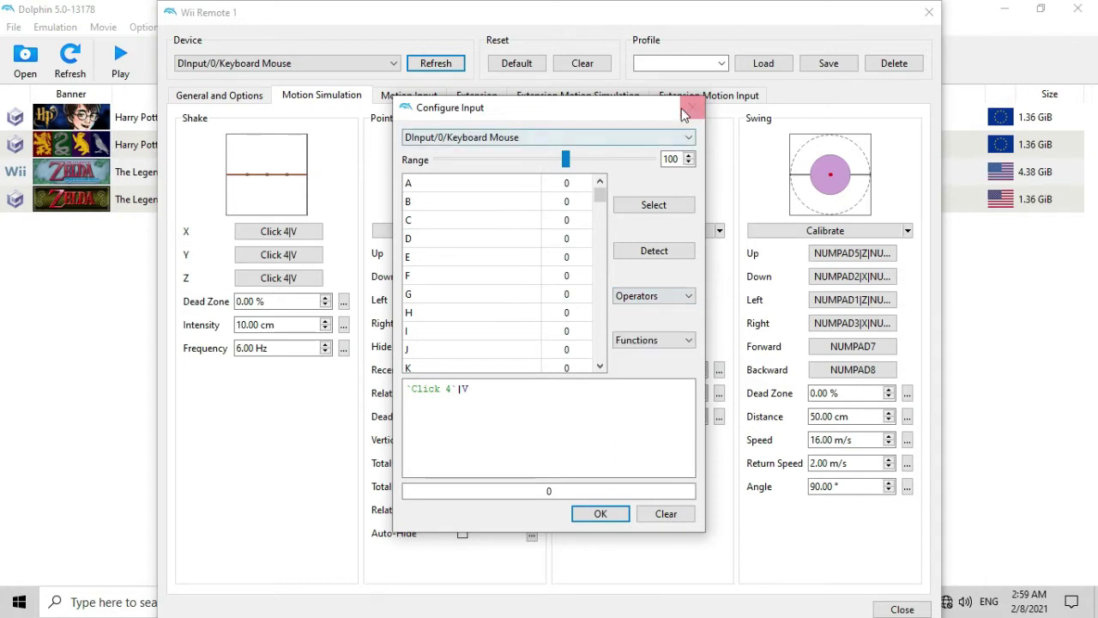
left_click(692, 109)
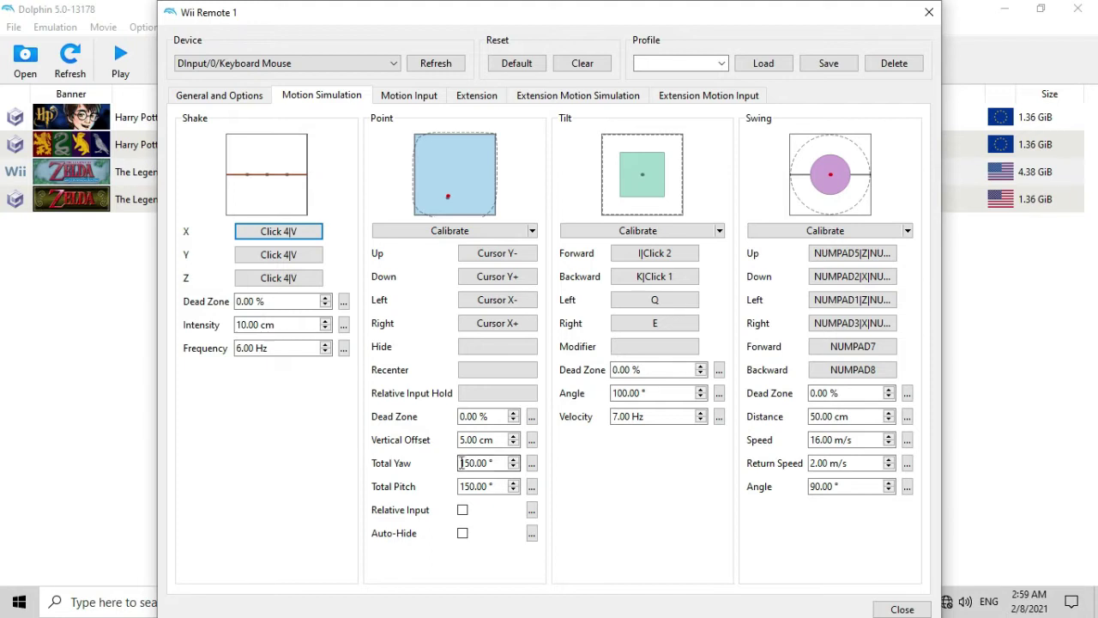
left_click_drag(487, 463, 438, 464)
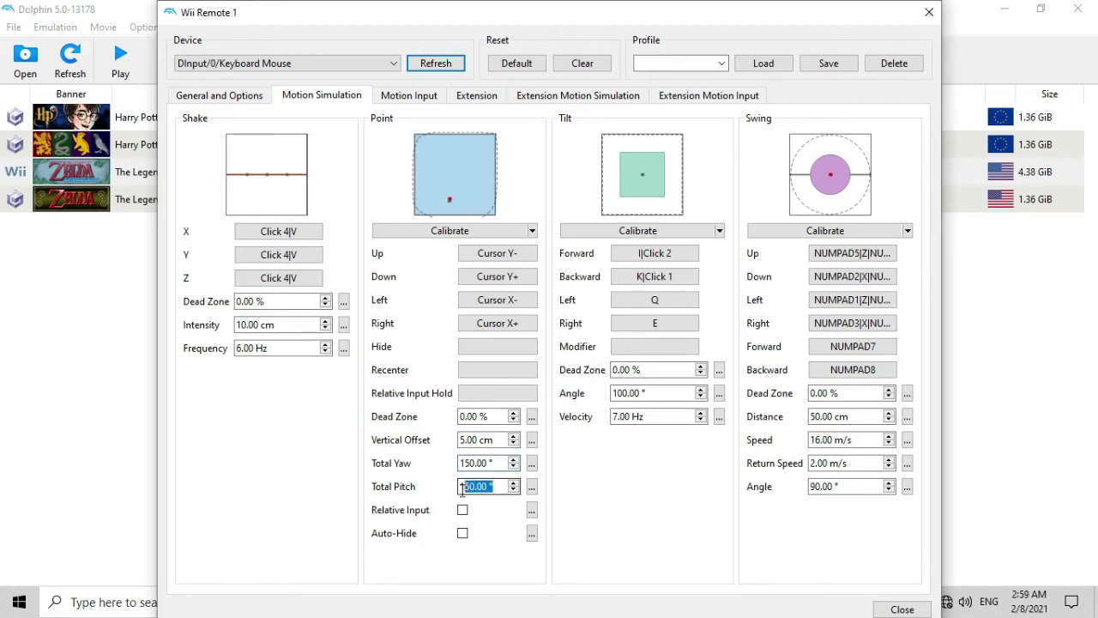
key("shift+Tab")
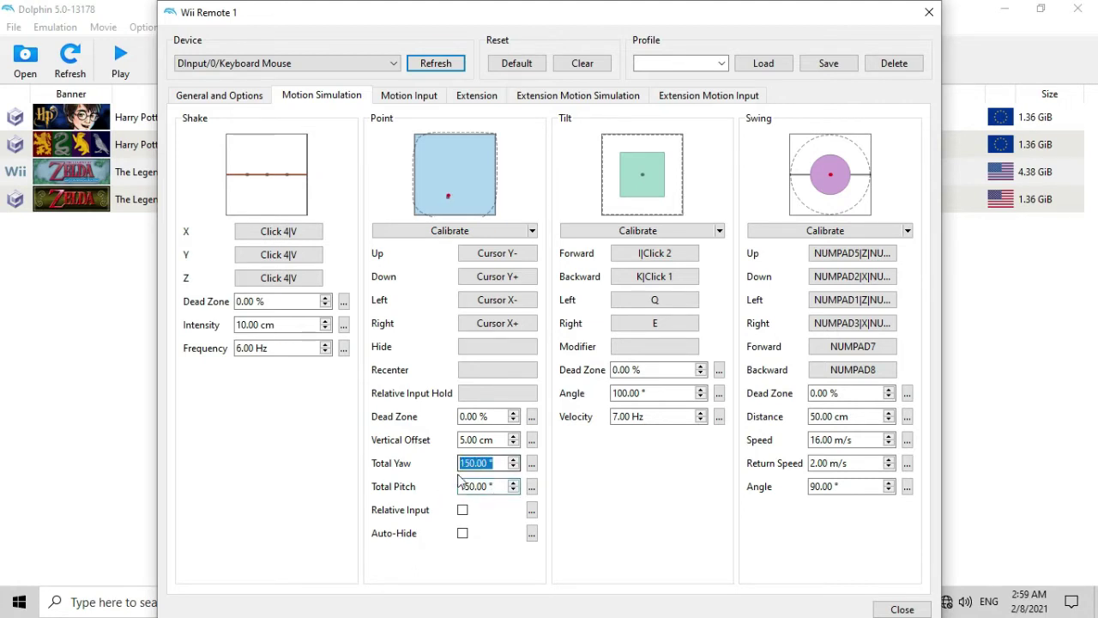
key("Tab")
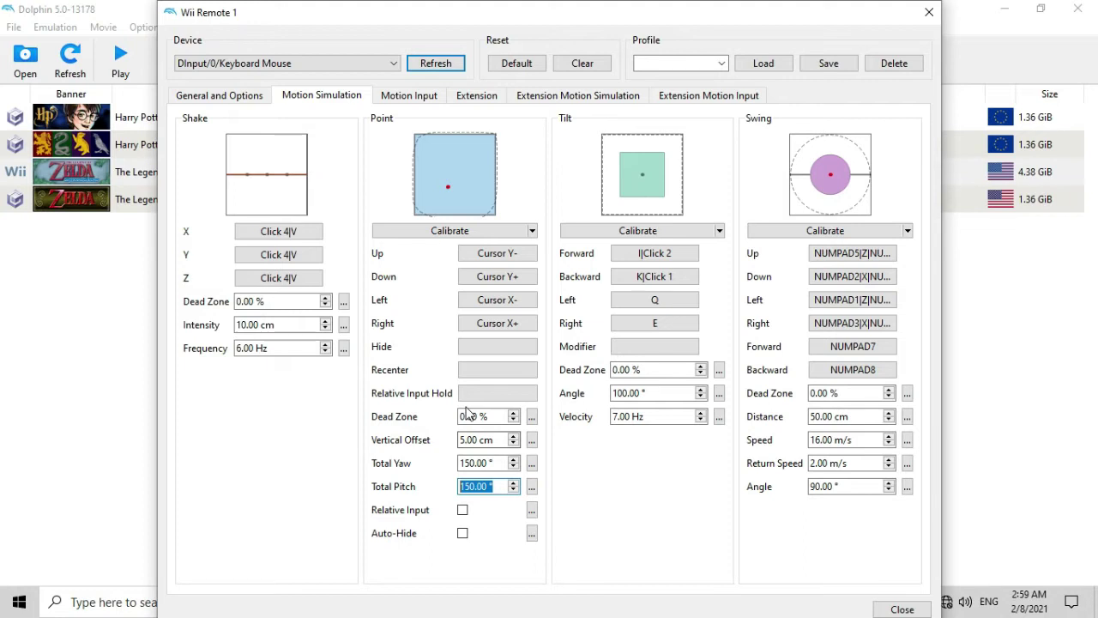
left_click_drag(495, 439, 460, 440)
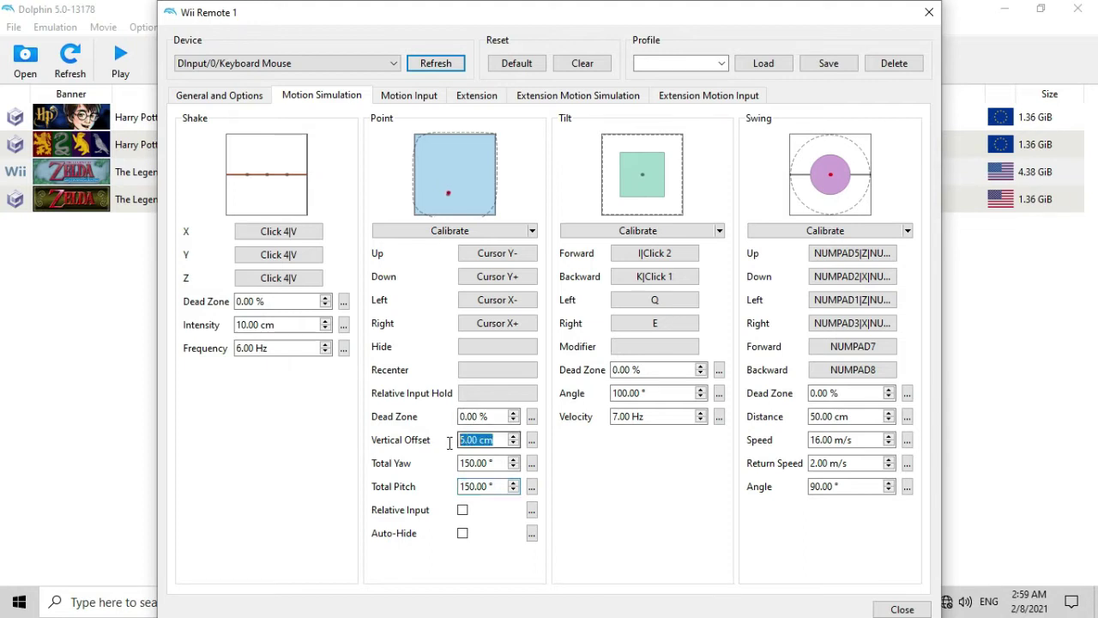
Step: Inspect Point Up's binding and cursor axis readings, then close it, keeping Cursor Y-
right_click(498, 253)
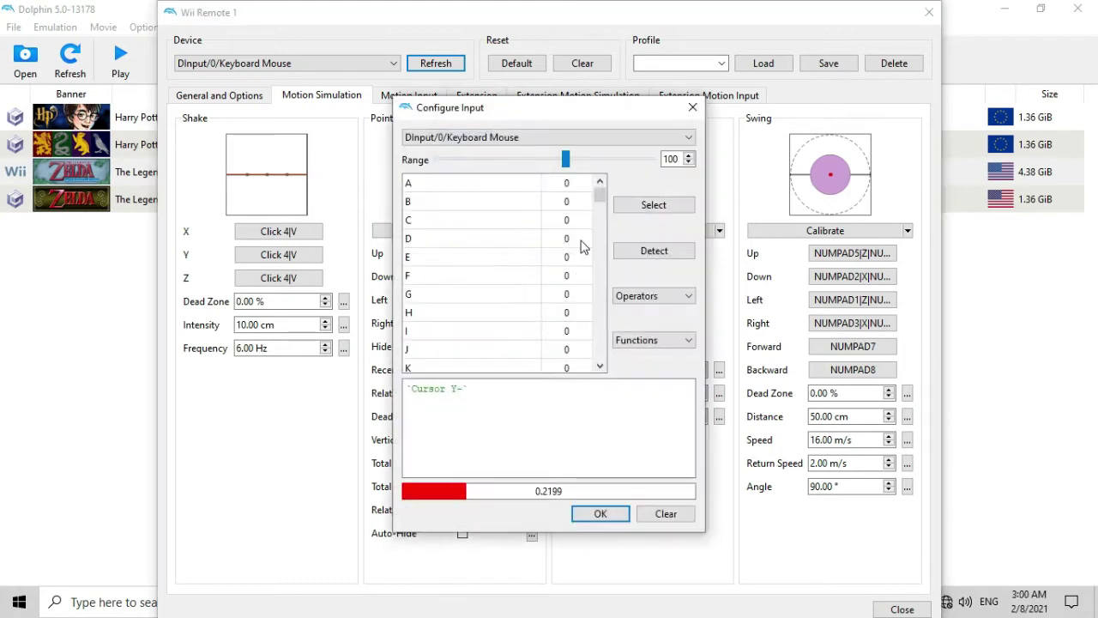
left_click_drag(600, 193, 601, 356)
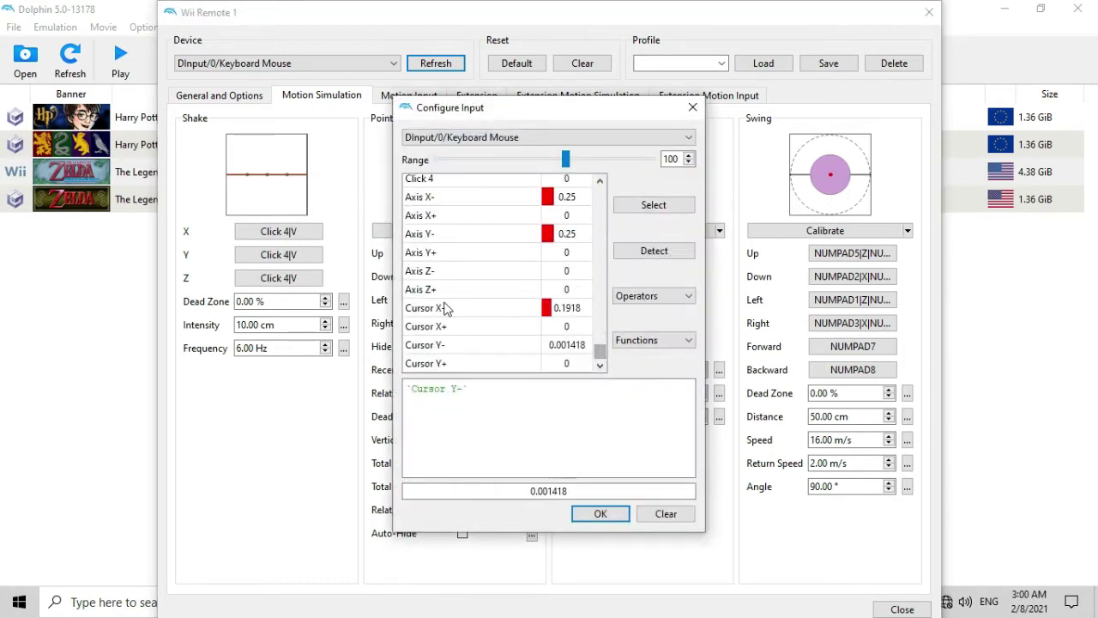
left_click_drag(444, 309, 444, 366)
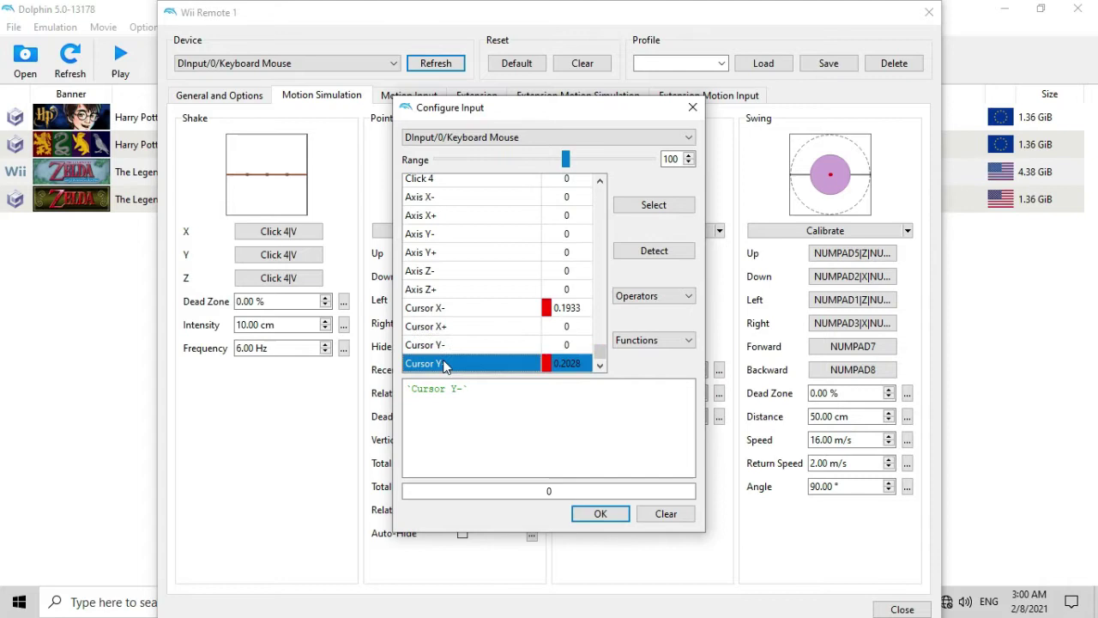
left_click(693, 108)
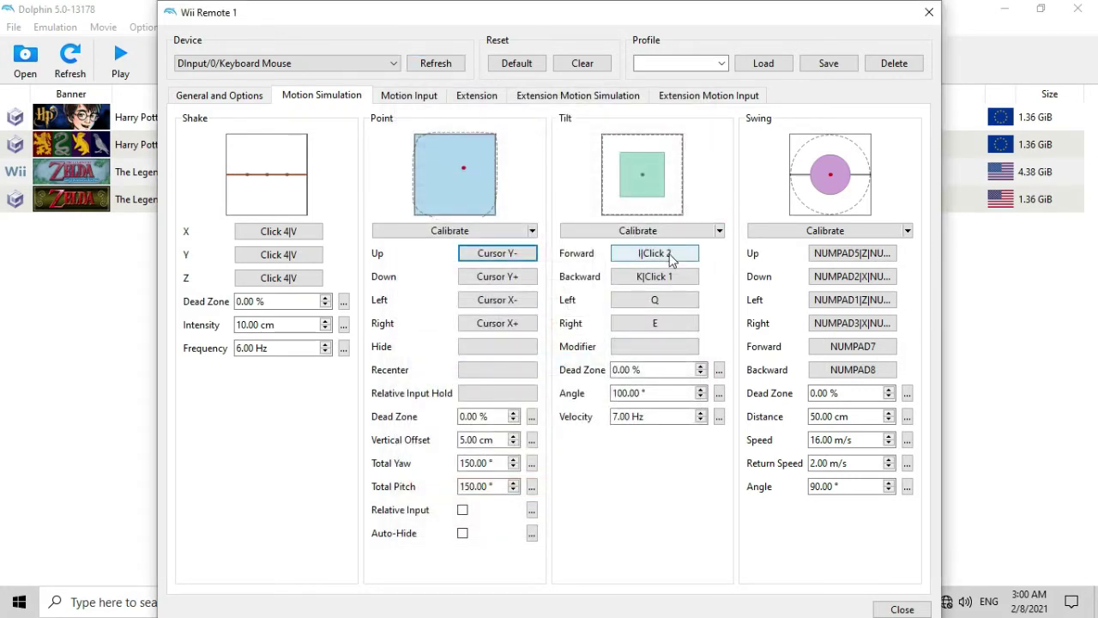
Step: Replace the 100.00° Tilt angle value with a new value typed as 5
right_click(732, 142)
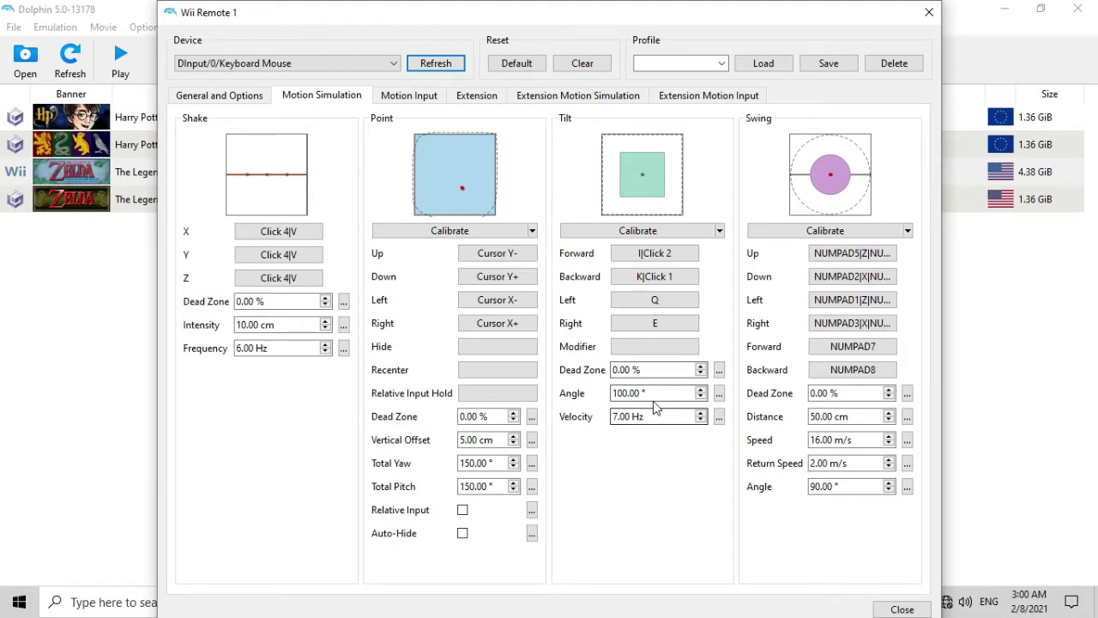
left_click_drag(648, 393, 597, 392)
mouse_move(649, 417)
left_mouse_down()
mouse_move(600, 417)
mouse_move(601, 393)
left_mouse_up()
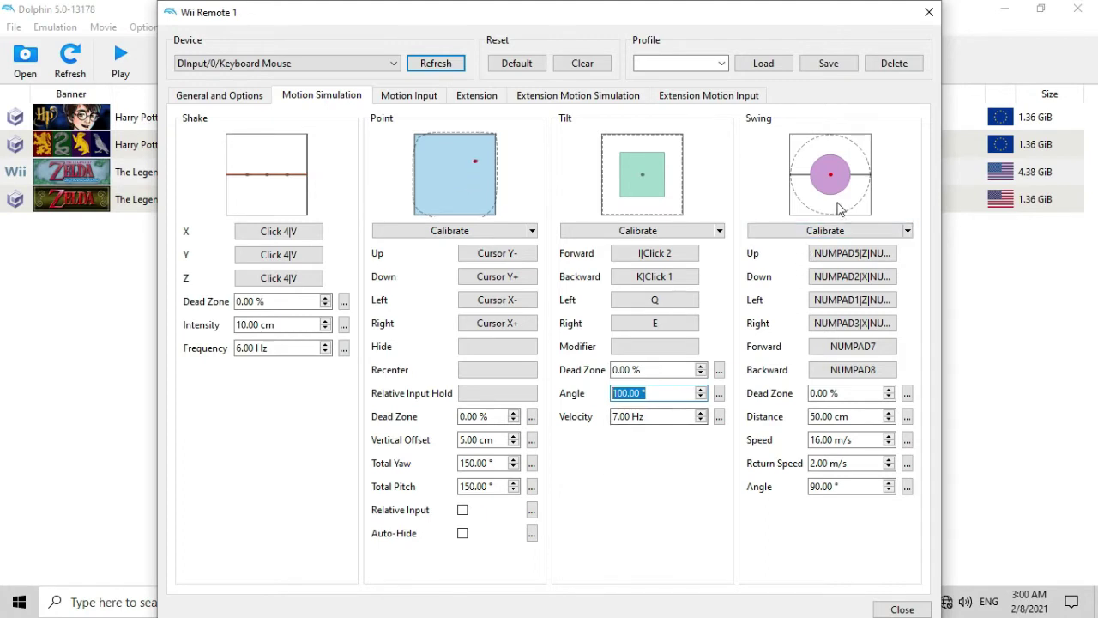
type("5")
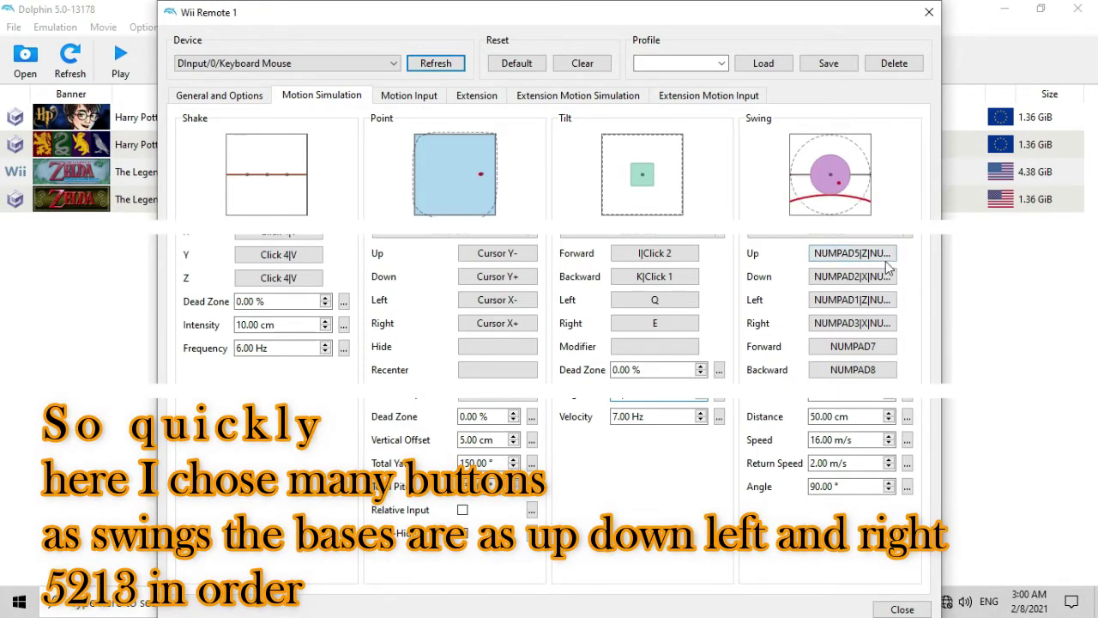
right_click(868, 261)
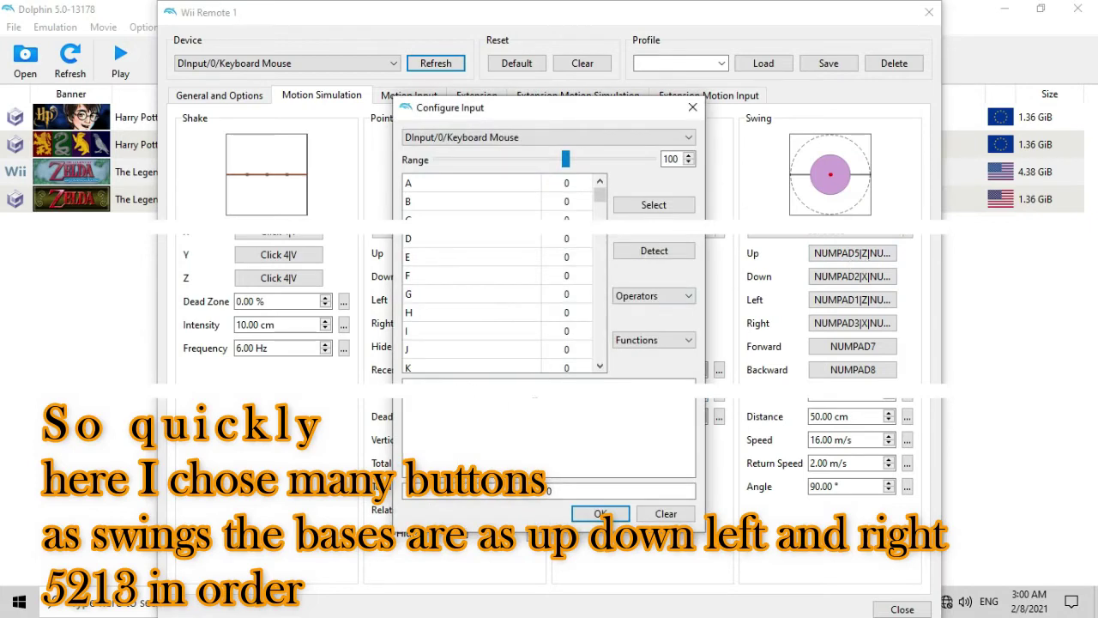
left_click(692, 107)
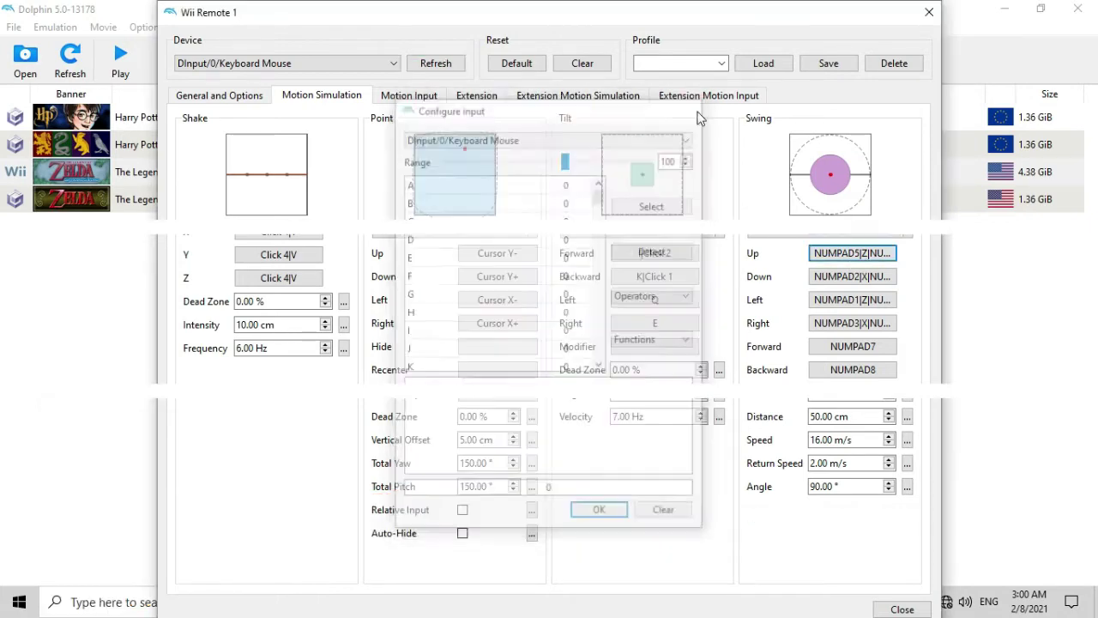
right_click(847, 276)
left_click(694, 112)
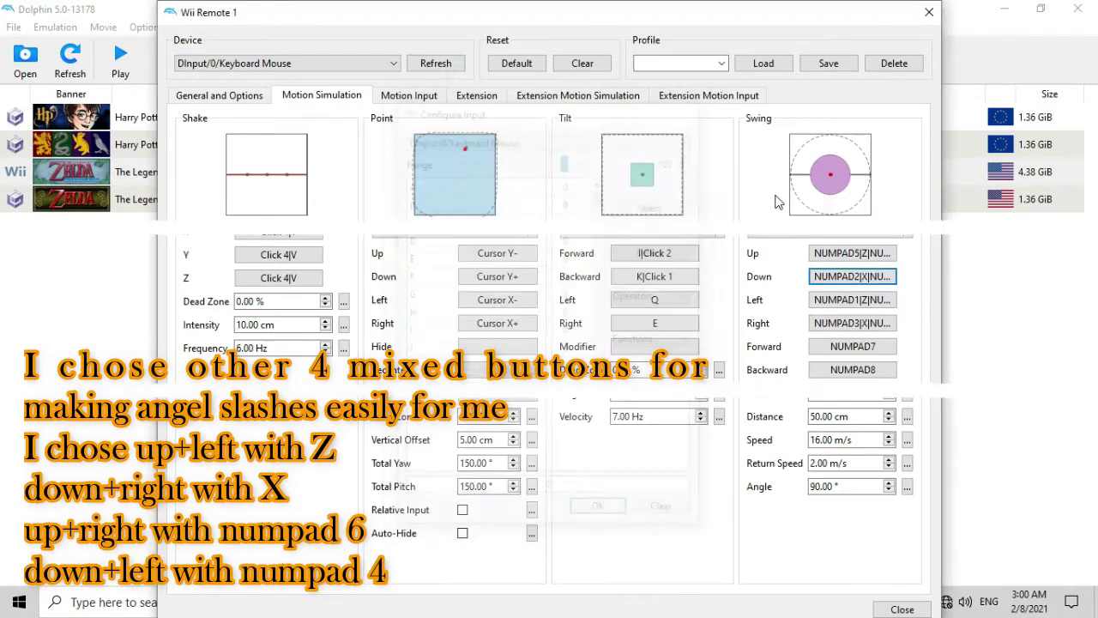
right_click(852, 299)
left_click(693, 109)
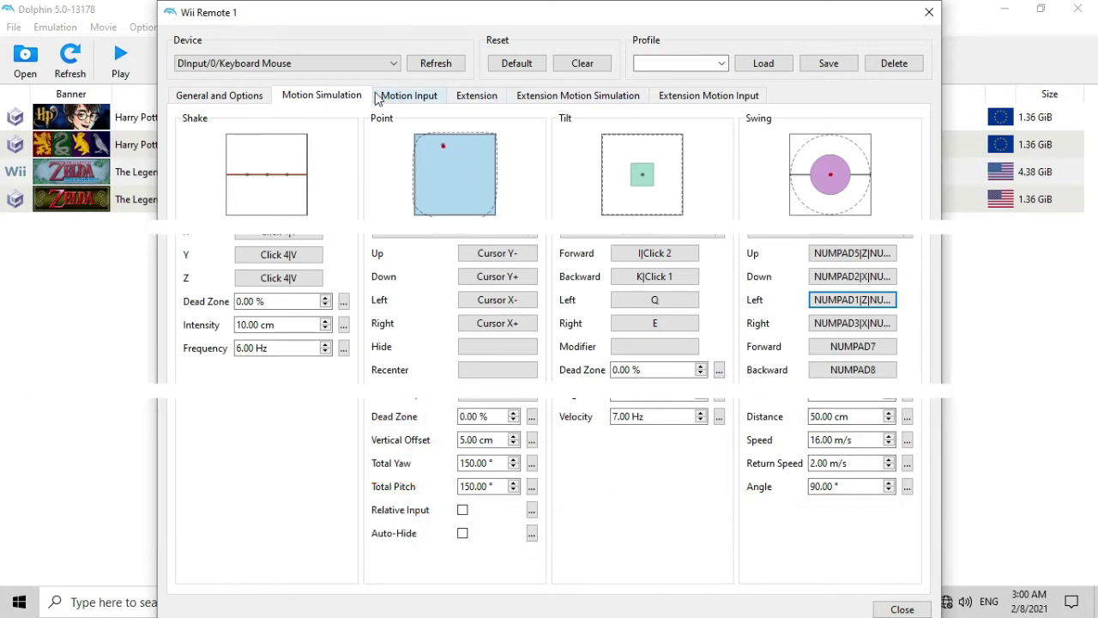
Step: View the Motion Input page, then the Nunchuk mappings: stick W/S/A/D, Z on F
left_click(384, 96)
left_click(463, 102)
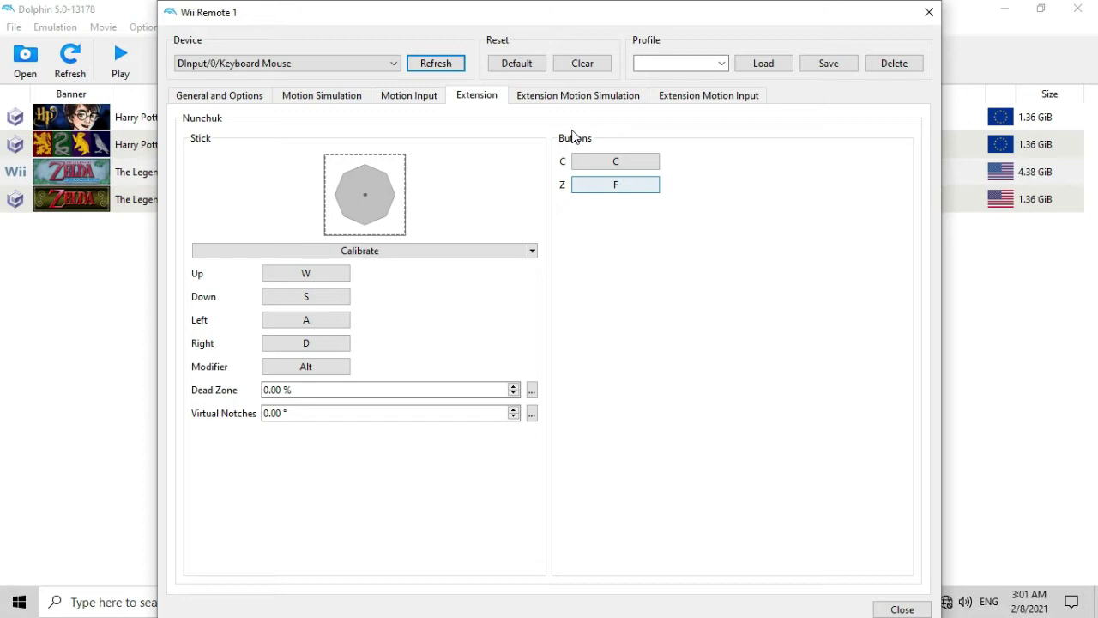
Step: Open the Nunchuk Motion Simulation page and middle-click to test the Click 3 shake and swing
left_click(540, 94)
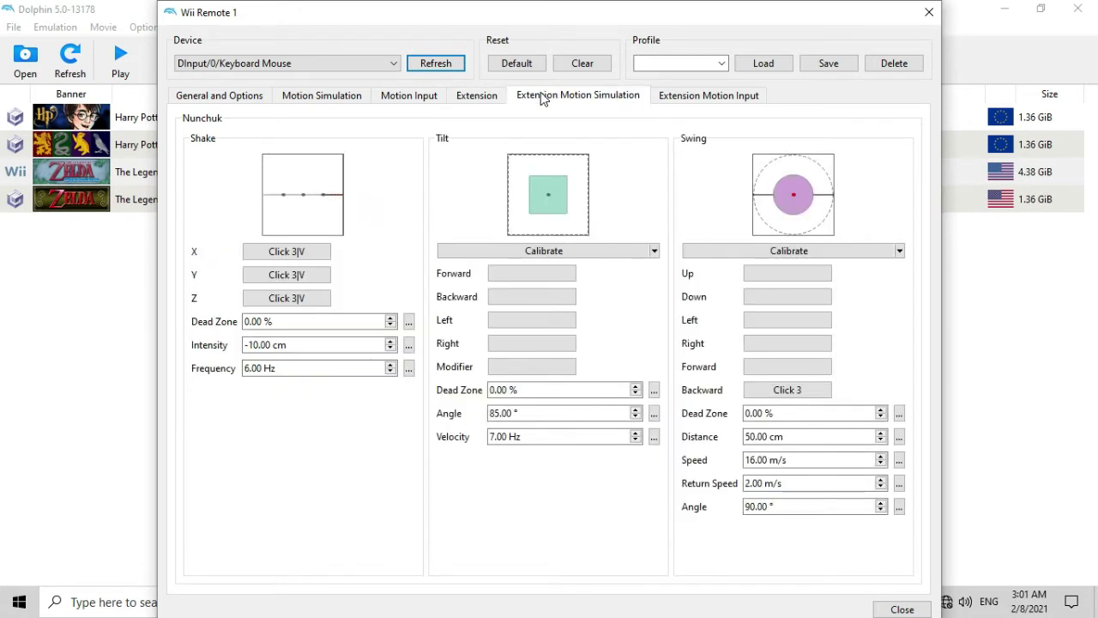
middle_click(326, 232)
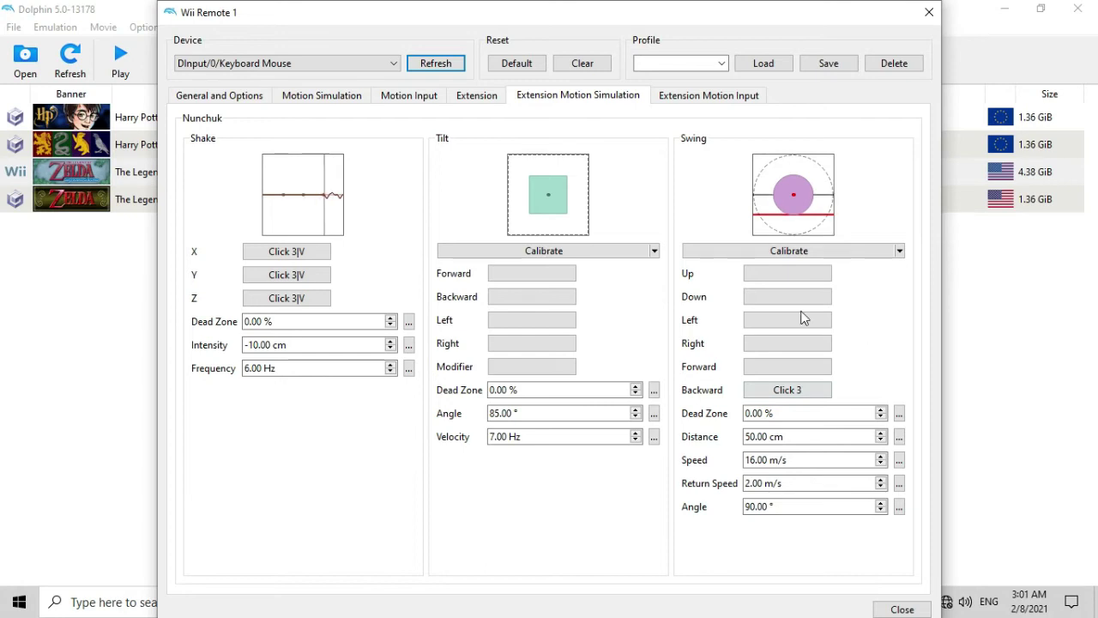
Step: Select the ZeldaSkySword profile for Wii Remote 1 and return to General and Options
left_click(679, 97)
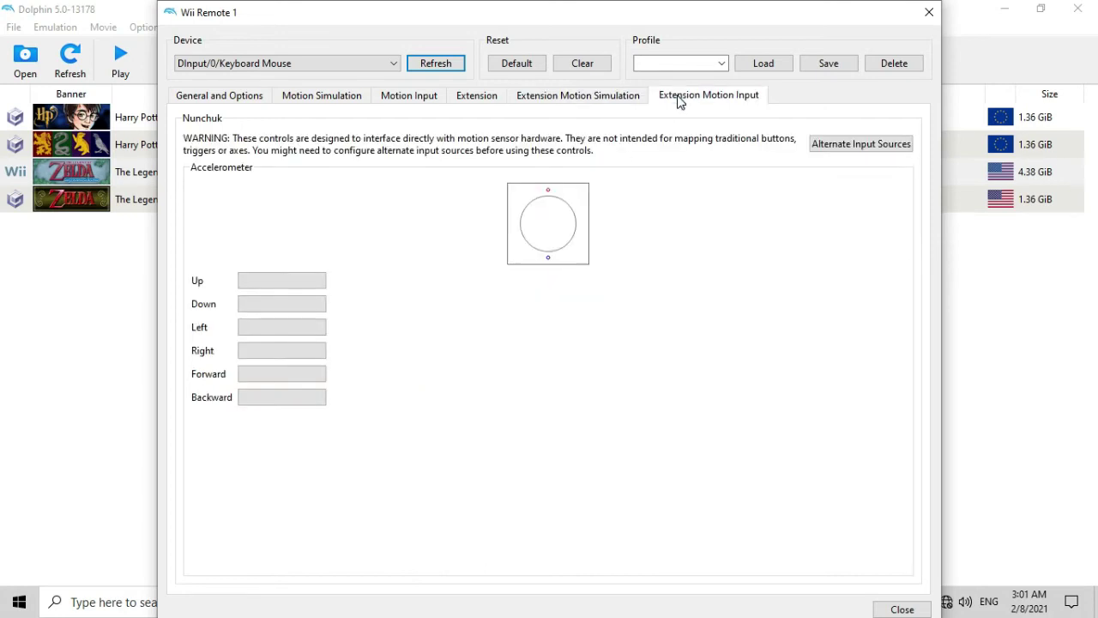
left_click(257, 98)
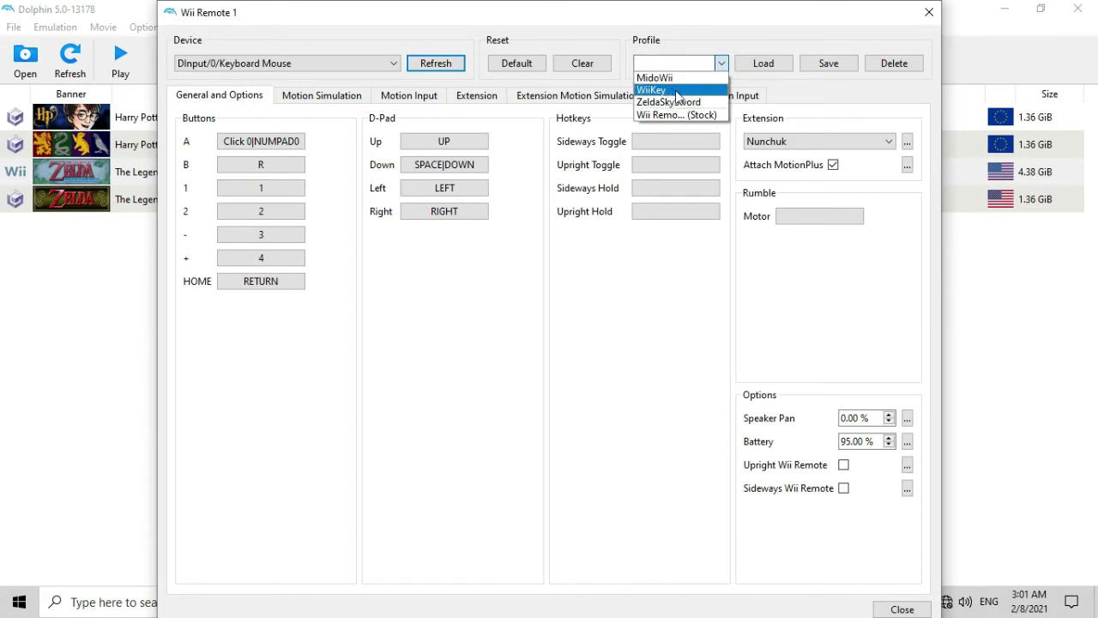
left_click(299, 97)
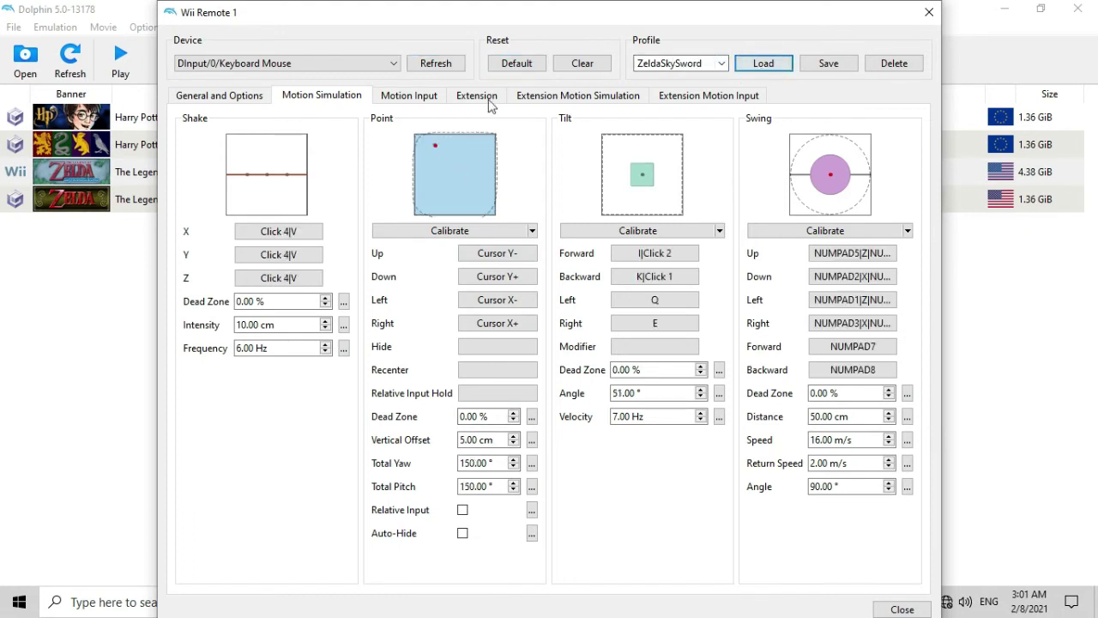
left_click(256, 97)
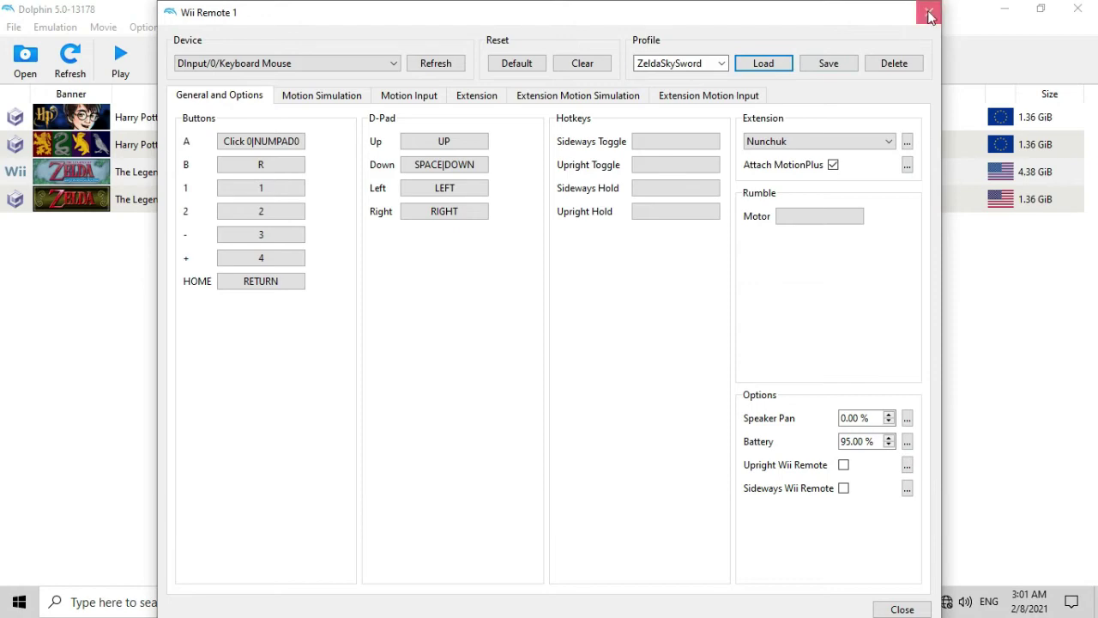
Step: Close the Wii Remote 1 window and the Controller Settings dialog
left_click(929, 12)
left_click(652, 550)
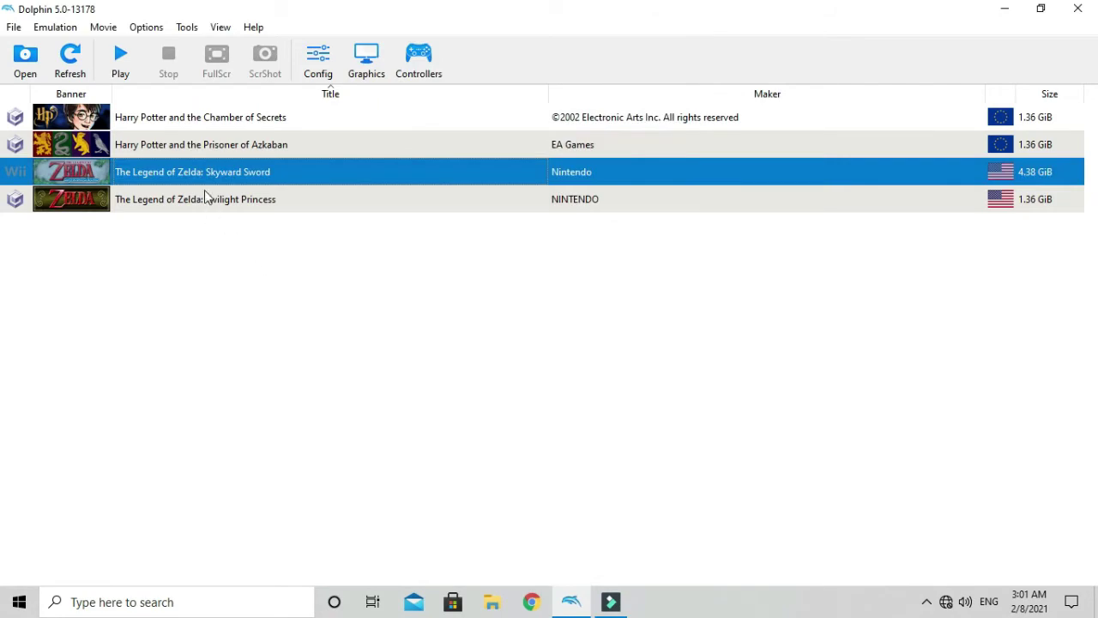